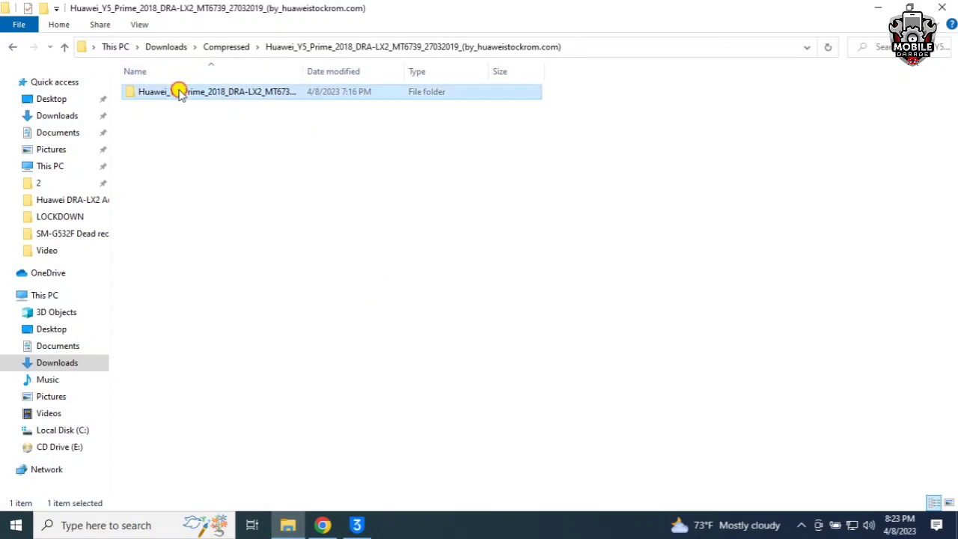
Examine the Firmware and Huawei DRA-LX2 Auth & DA File folders inside the Huawei Y5 Prime 2018 package and return to the Compressed folder
{"action": "double_click", "coordinate": [260, 91]}
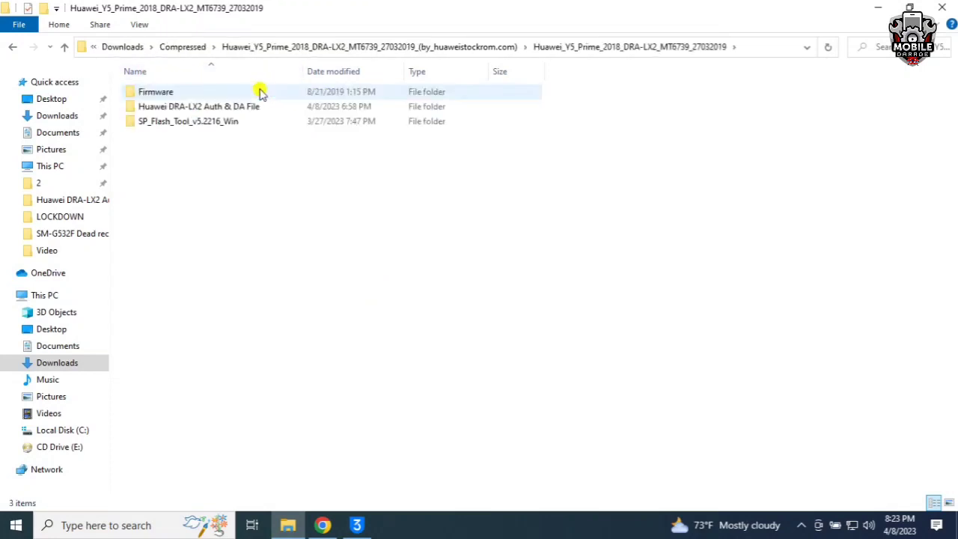
{"action": "double_click", "coordinate": [184, 92]}
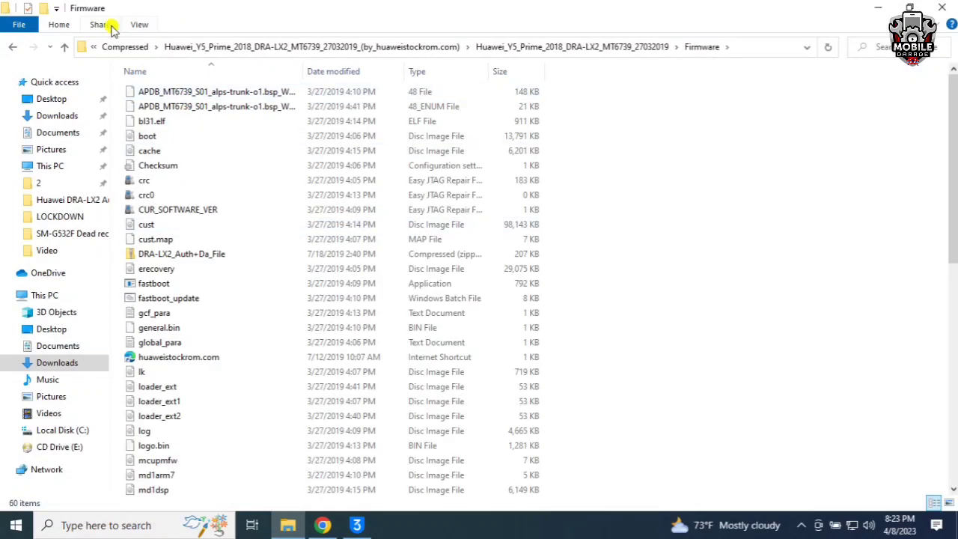
{"action": "left_click", "coordinate": [64, 46]}
{"action": "double_click", "coordinate": [154, 106]}
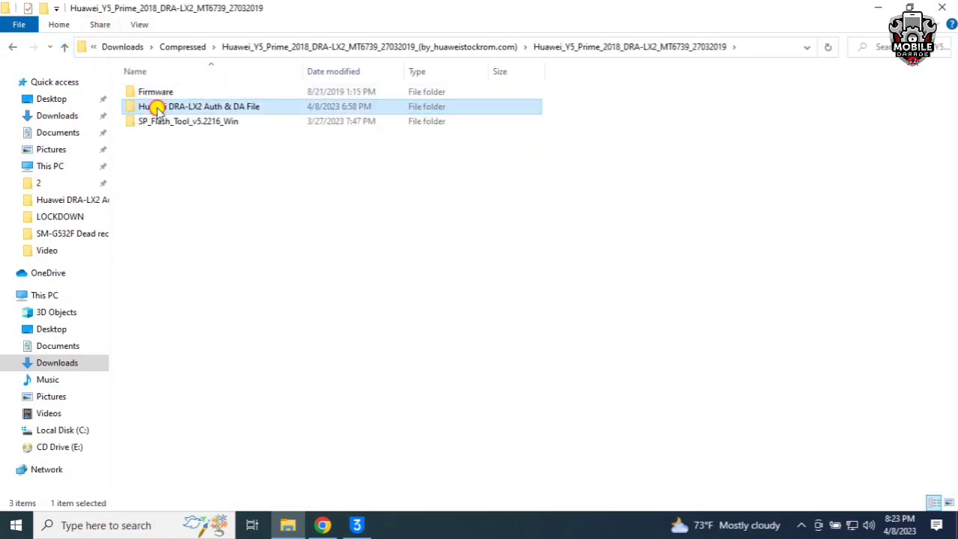
{"action": "left_click", "coordinate": [64, 47]}
{"action": "left_click", "coordinate": [64, 46]}
{"action": "left_click", "coordinate": [64, 47]}
{"action": "left_click", "coordinate": [64, 46]}
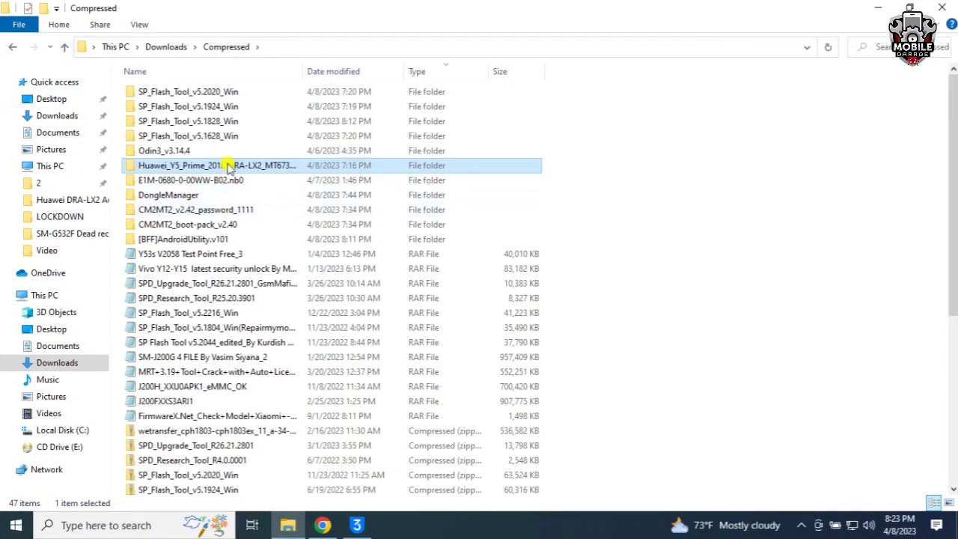
Launch flash_tool from the SP_Flash_Tool_v5.1828_Win folder
{"action": "left_click", "coordinate": [196, 122]}
{"action": "double_click", "coordinate": [177, 126]}
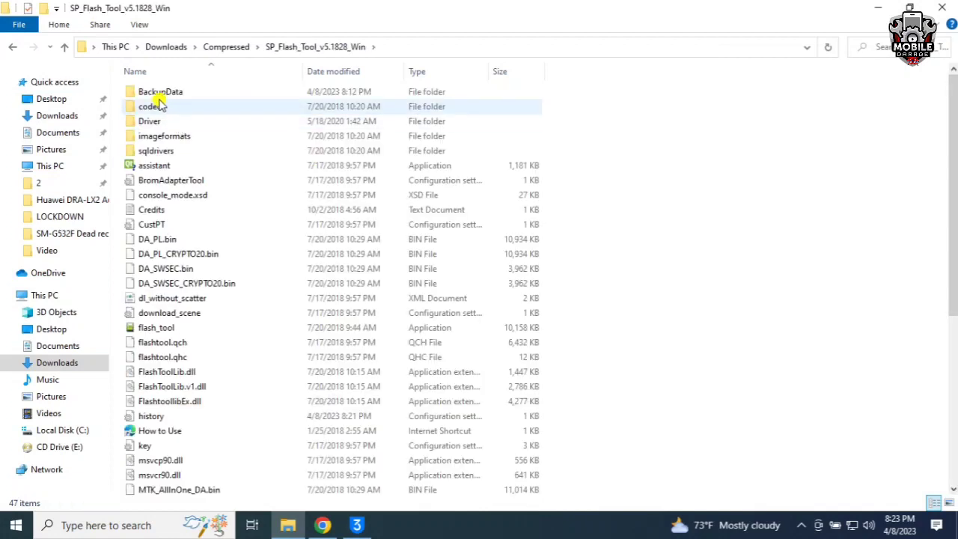
{"action": "double_click", "coordinate": [155, 327]}
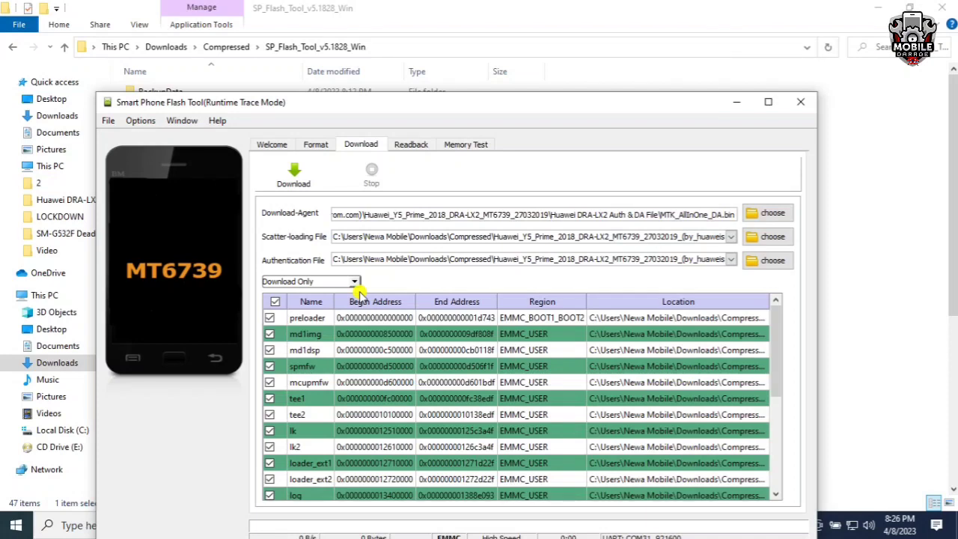
Load MTK_AllInOne_DA.bin as the download agent and move the flash tool window fully into view
{"action": "left_click", "coordinate": [771, 213]}
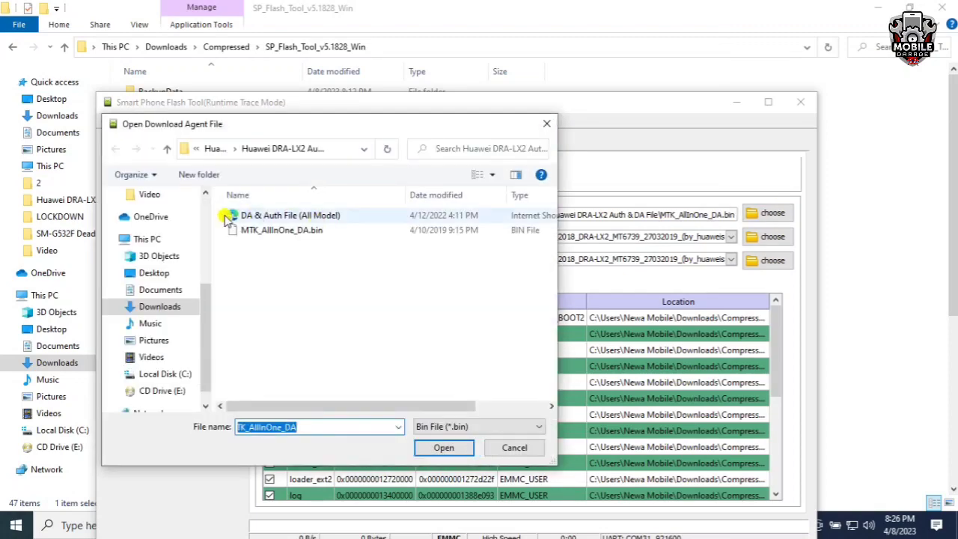
{"action": "double_click", "coordinate": [271, 235]}
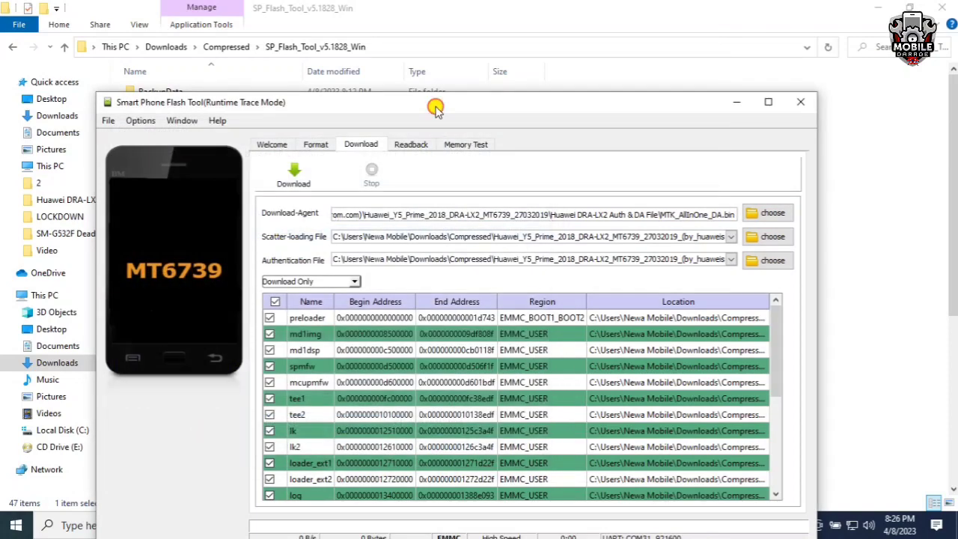
{"action": "left_click_drag", "start_coordinate": [436, 102], "coordinate": [450, 27]}
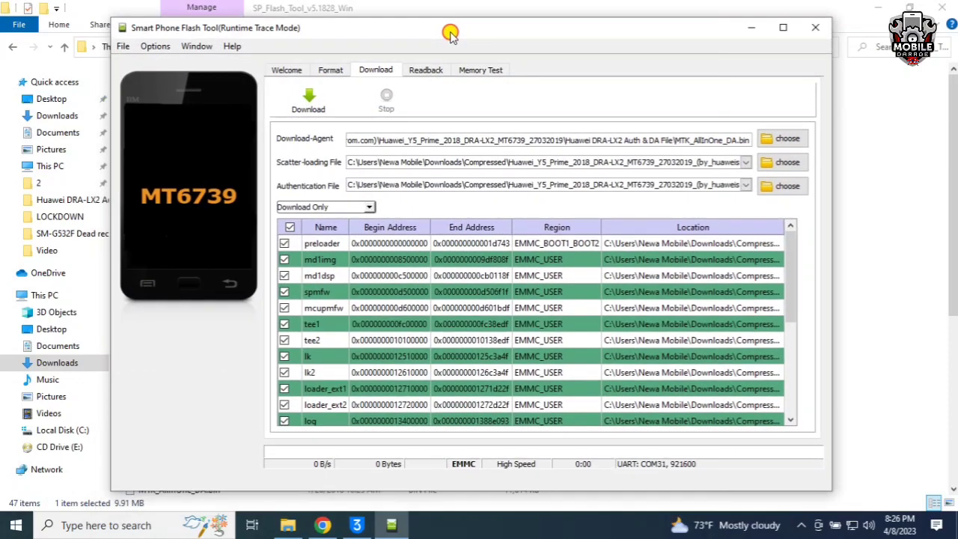
Load Dura-ALL_Efused_Download.auth from the Huawei DRA-LX2 Auth & DA File folder in Downloads\Compressed as the authentication file
{"action": "left_click", "coordinate": [786, 187]}
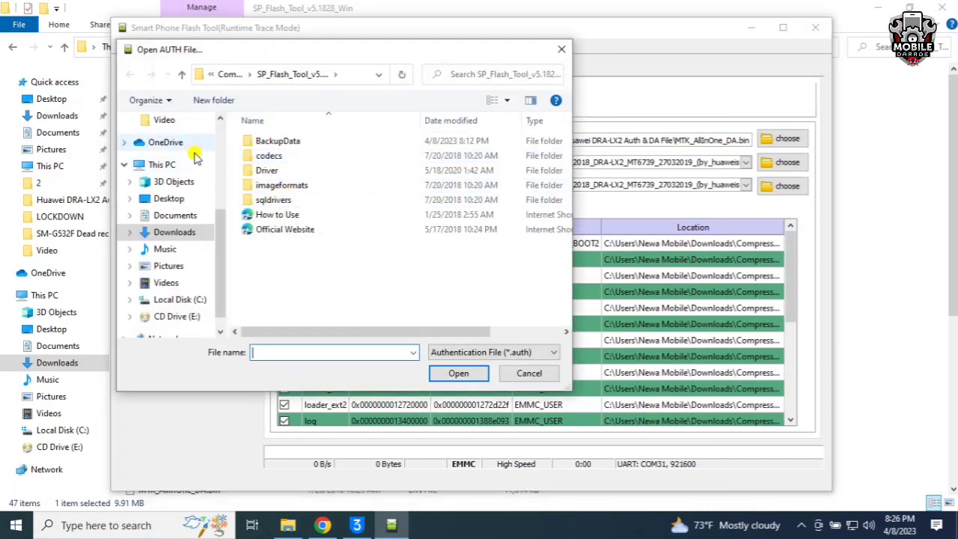
{"action": "left_click", "coordinate": [180, 234]}
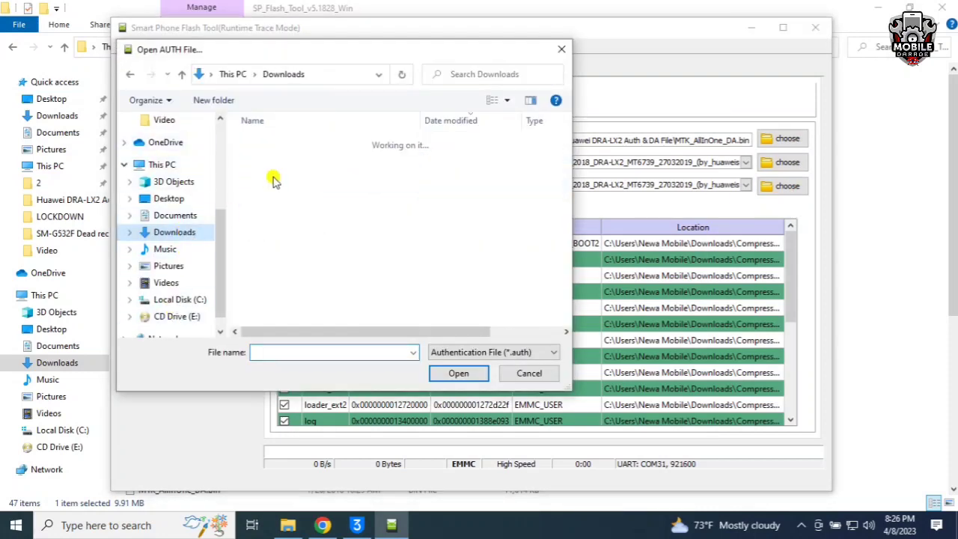
{"action": "double_click", "coordinate": [265, 158]}
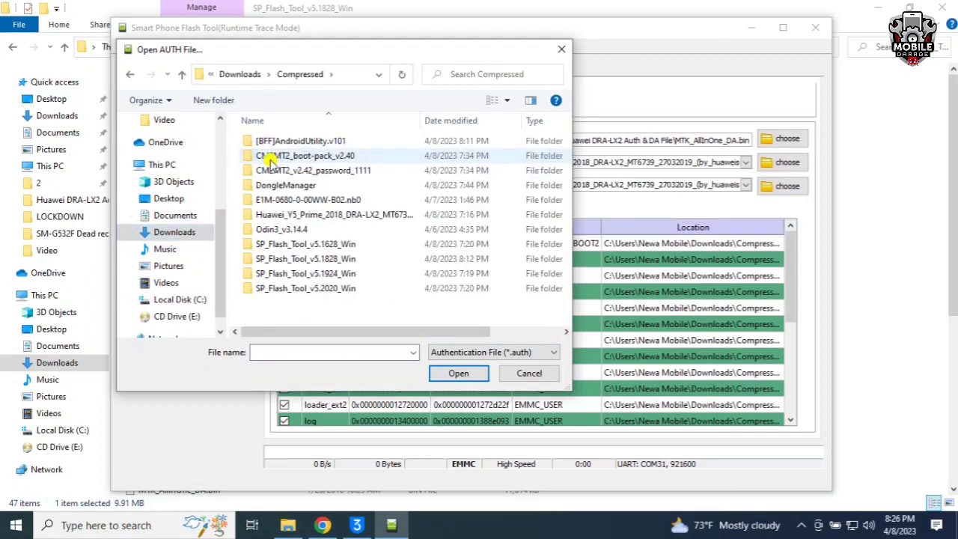
{"action": "double_click", "coordinate": [291, 214]}
{"action": "double_click", "coordinate": [292, 143]}
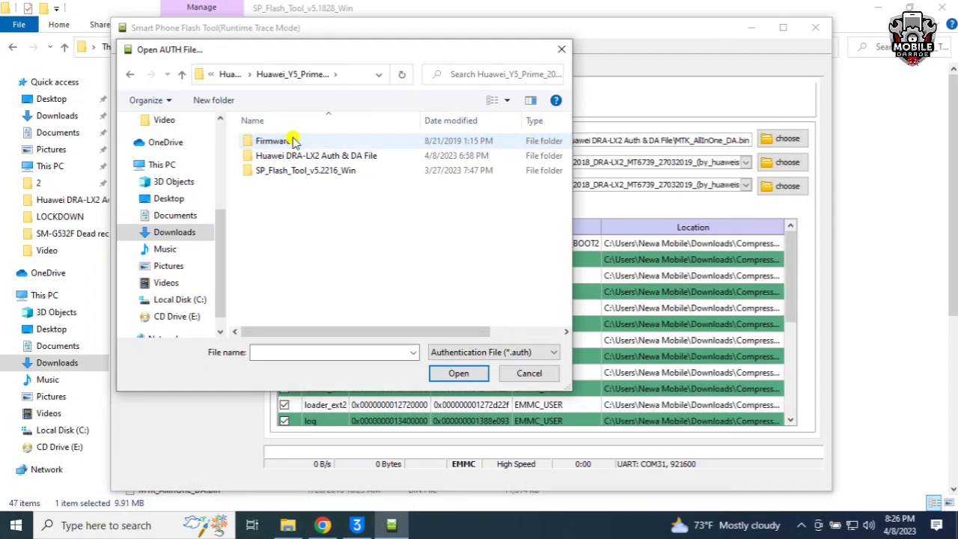
{"action": "double_click", "coordinate": [292, 155]}
{"action": "double_click", "coordinate": [310, 155]}
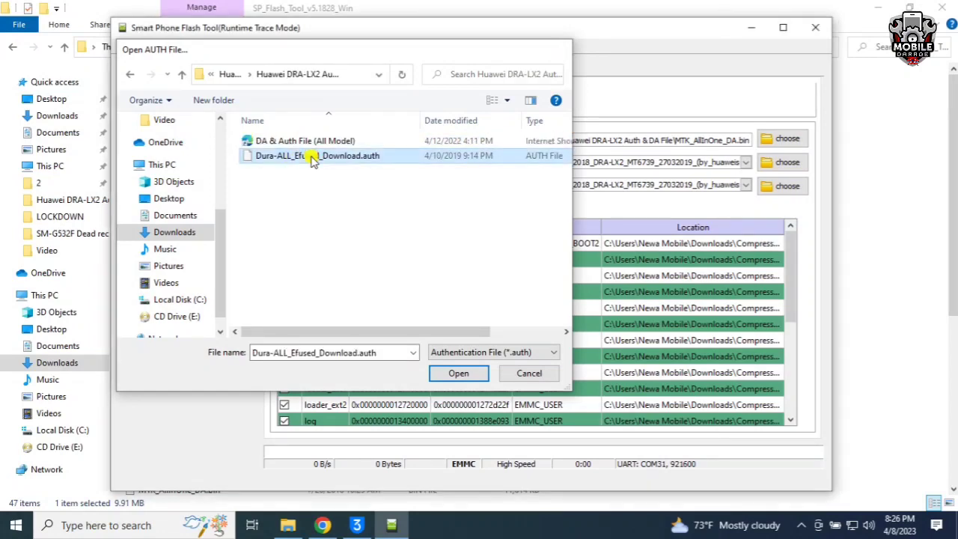
Load MT6739_Android_scatter from the Firmware folder as the scatter file and set the download mode to Firmware Upgrade
{"action": "left_click", "coordinate": [787, 162]}
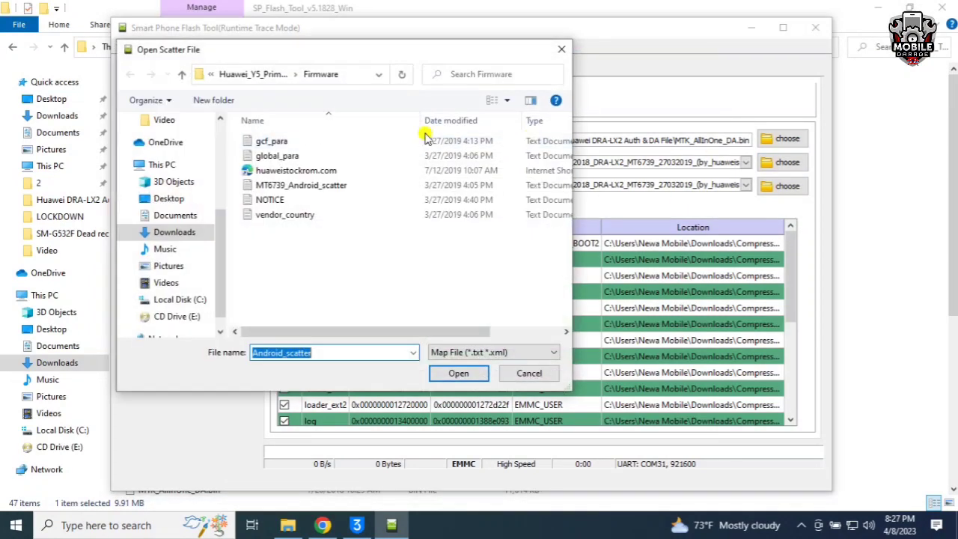
{"action": "left_click", "coordinate": [247, 75]}
{"action": "double_click", "coordinate": [273, 143]}
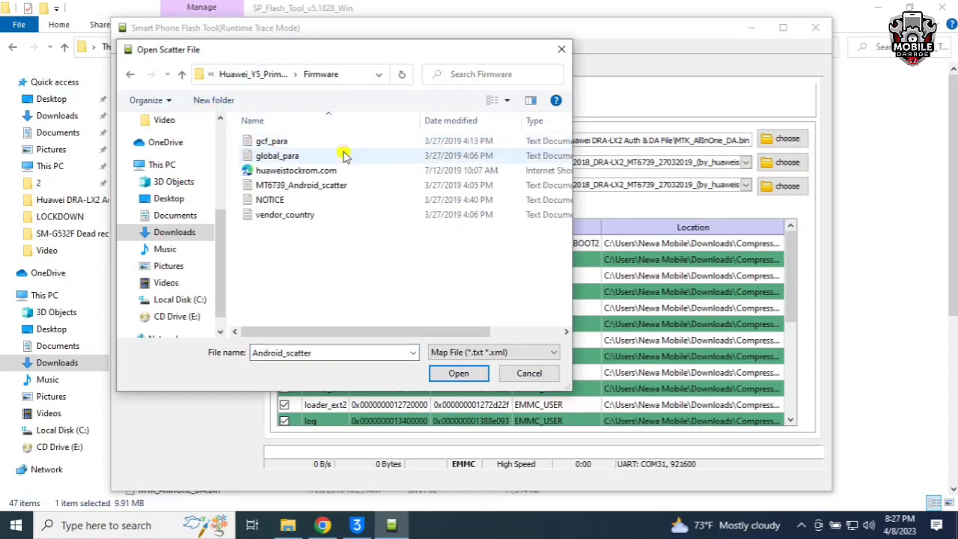
{"action": "double_click", "coordinate": [314, 187]}
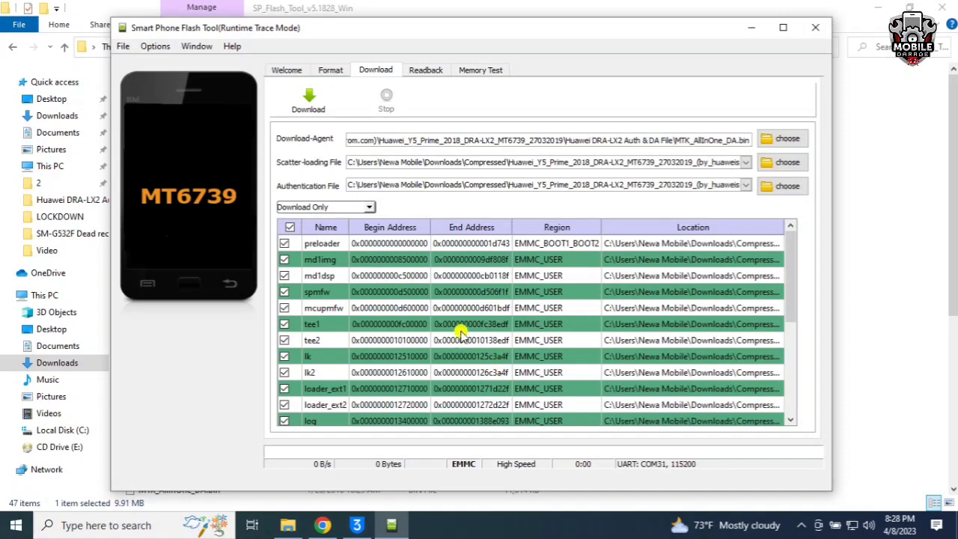
{"action": "left_click", "coordinate": [316, 213]}
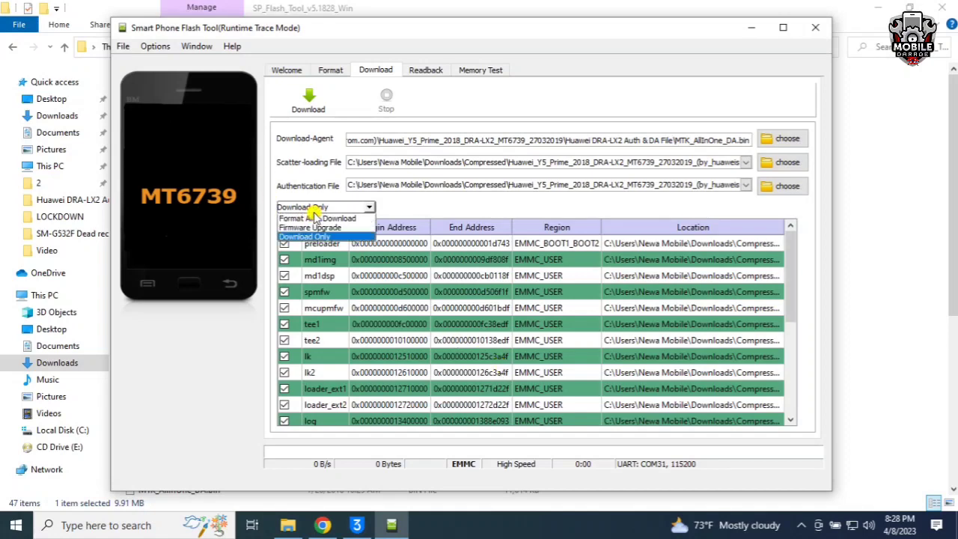
{"action": "left_click", "coordinate": [315, 227]}
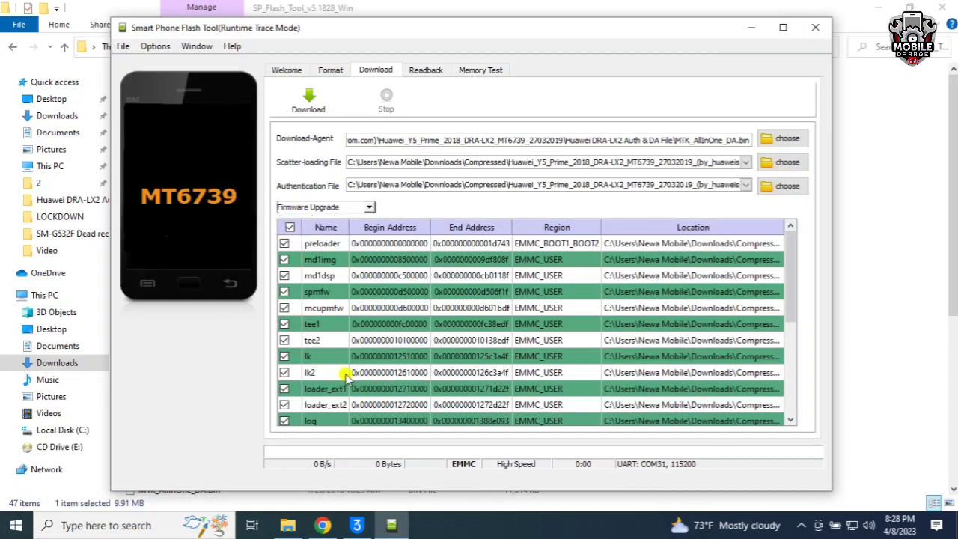
Switch to File Explorer and launch AndroidUtility from the [BFF]AndroidUtility.v101 folder in Compressed
{"action": "left_click", "coordinate": [288, 525]}
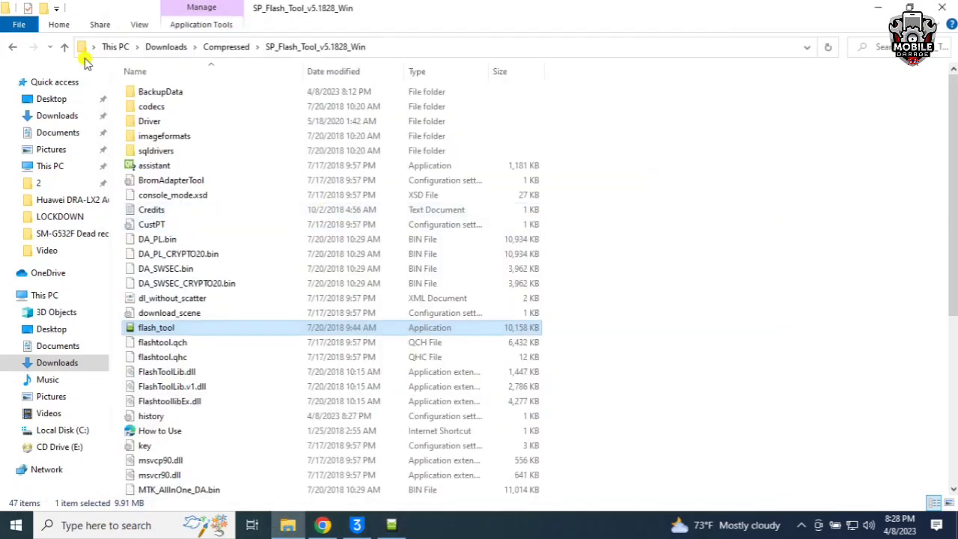
{"action": "left_click", "coordinate": [235, 47]}
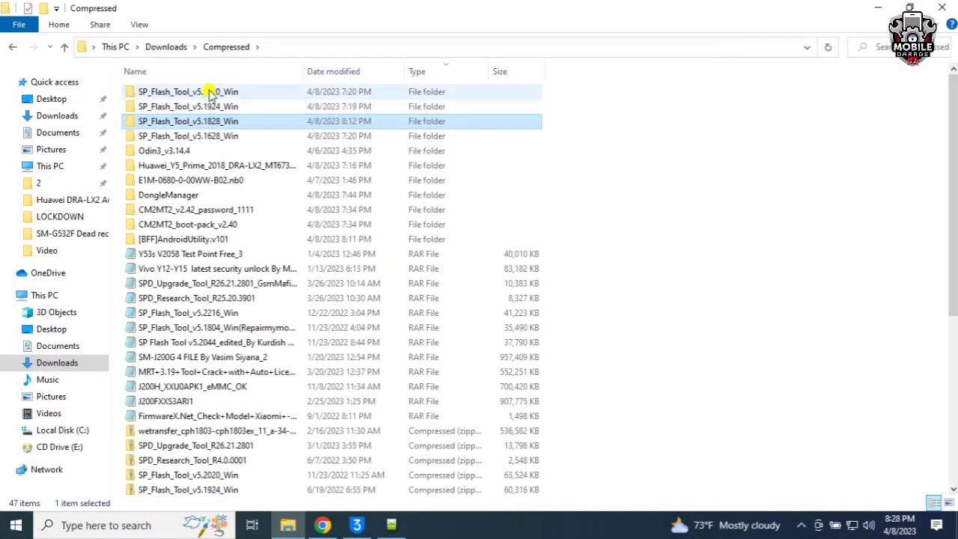
{"action": "left_click", "coordinate": [176, 239]}
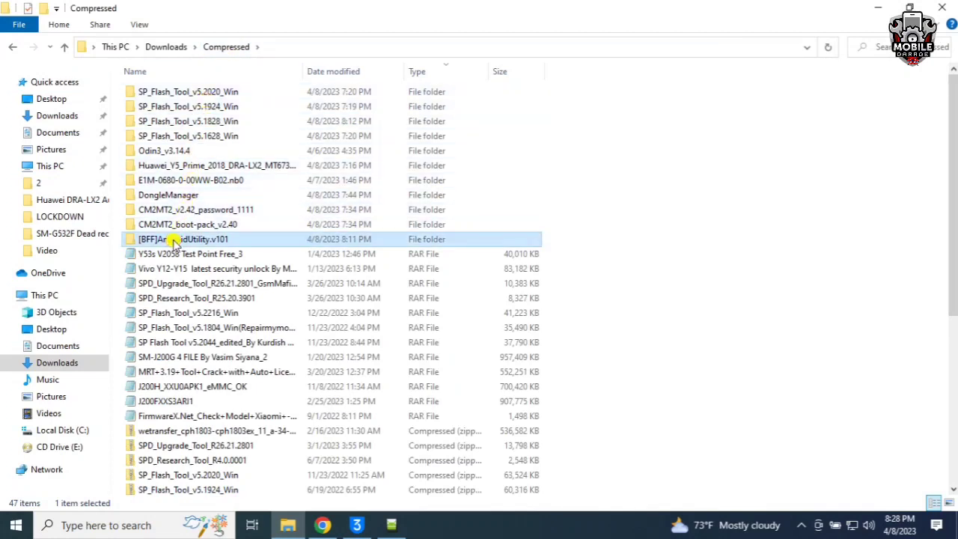
{"action": "double_click", "coordinate": [196, 239]}
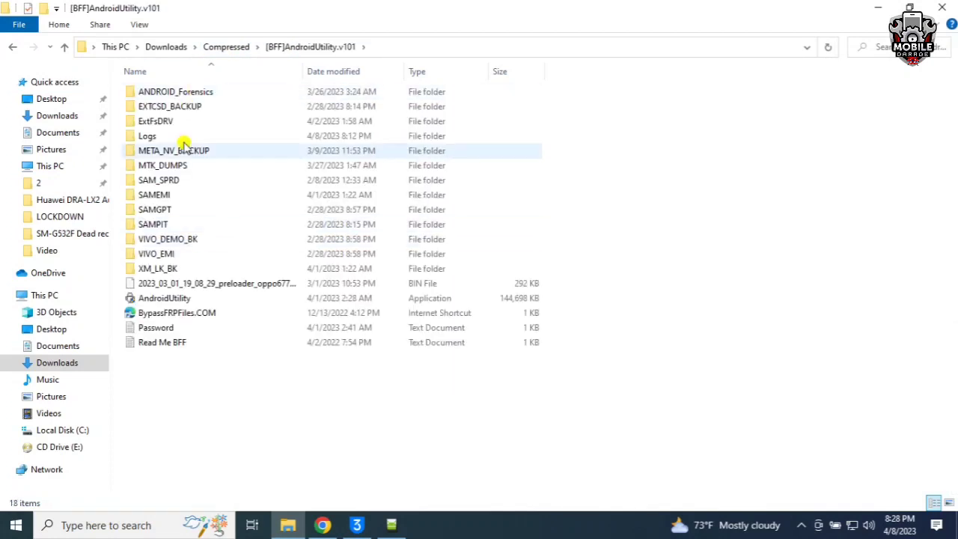
{"action": "left_click", "coordinate": [167, 300]}
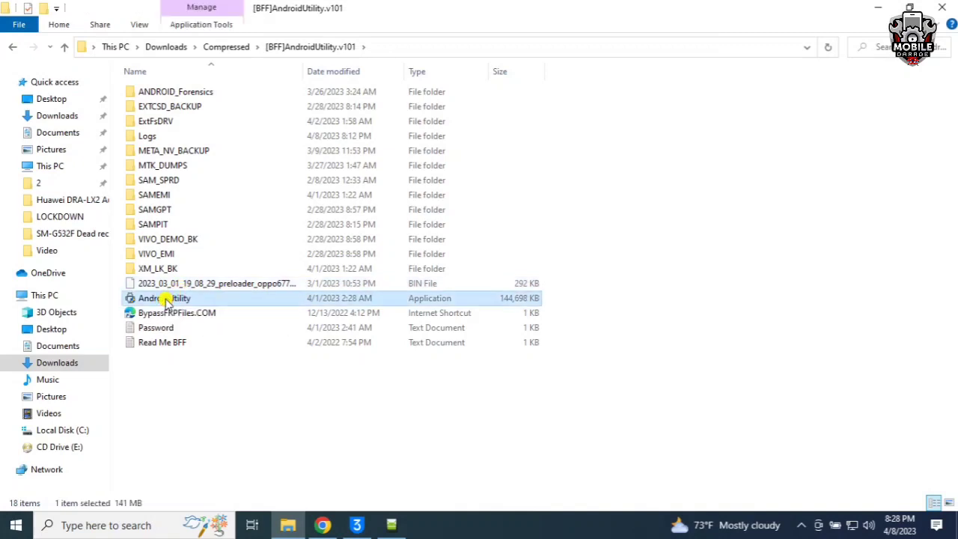
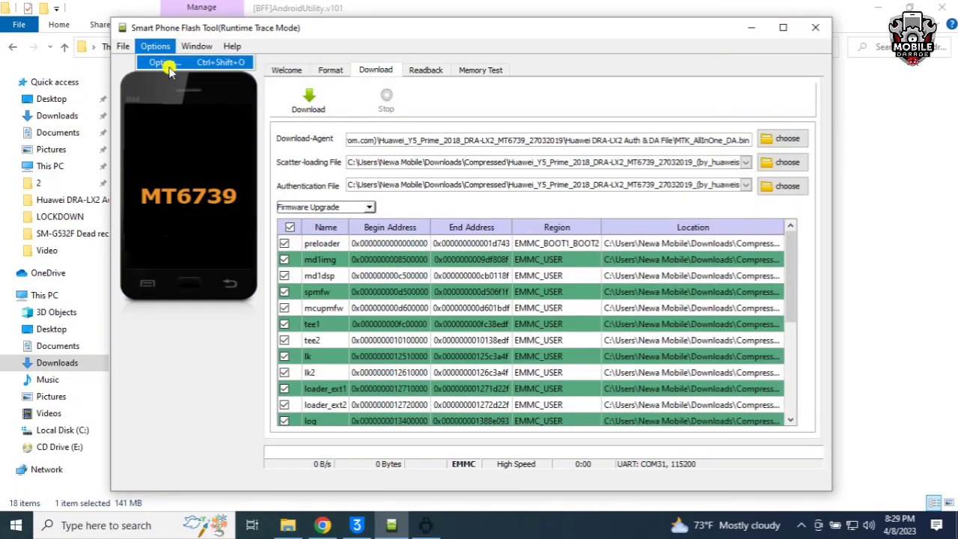
Configure the flash tool's connection as UART on port COM58 with a baud rate of 921600
{"action": "left_click", "coordinate": [168, 63]}
{"action": "left_click", "coordinate": [239, 133]}
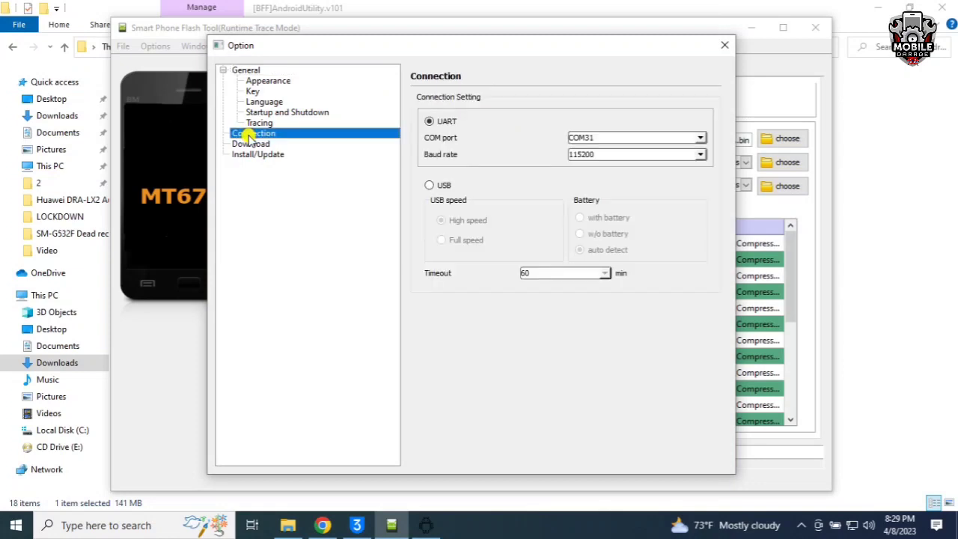
{"action": "left_click", "coordinate": [439, 122]}
{"action": "key", "text": "Down"}
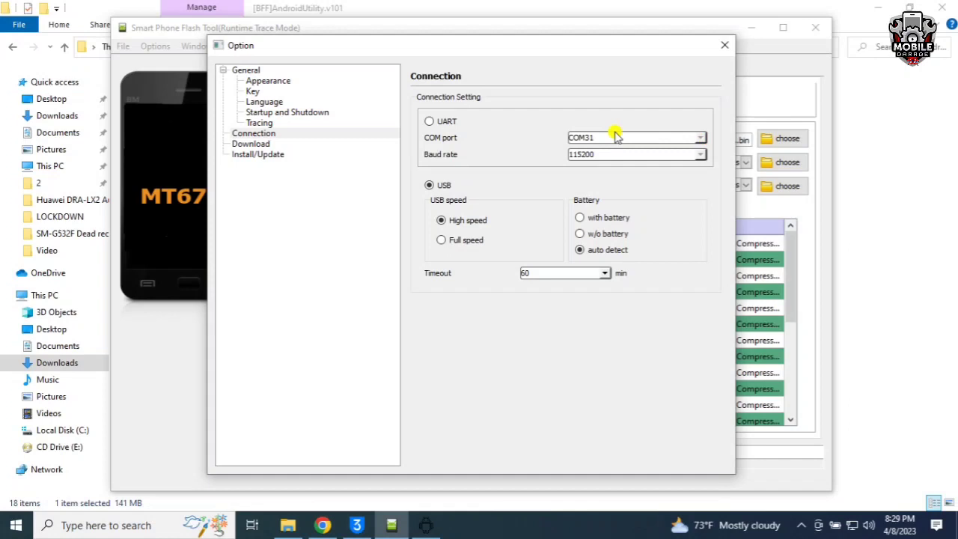
{"action": "left_click", "coordinate": [441, 124]}
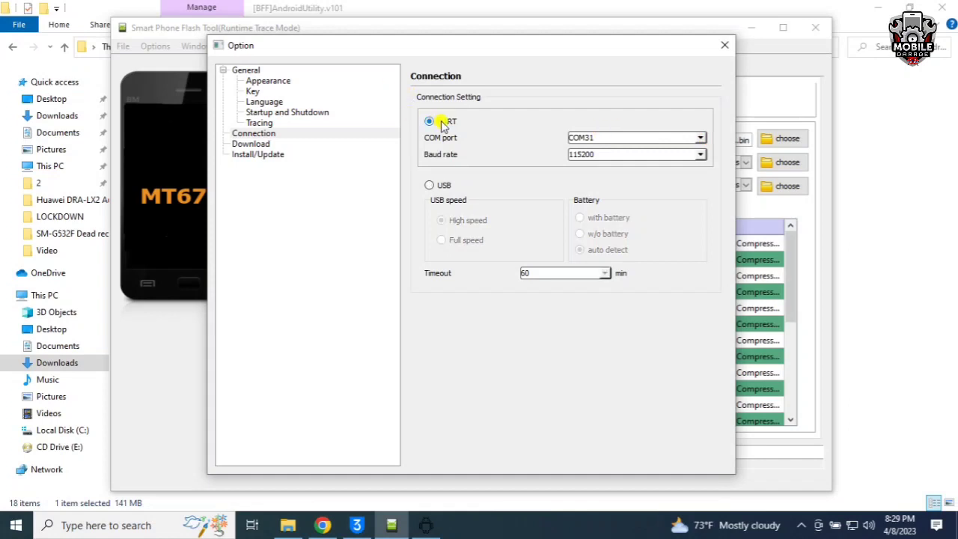
{"action": "left_click", "coordinate": [645, 139]}
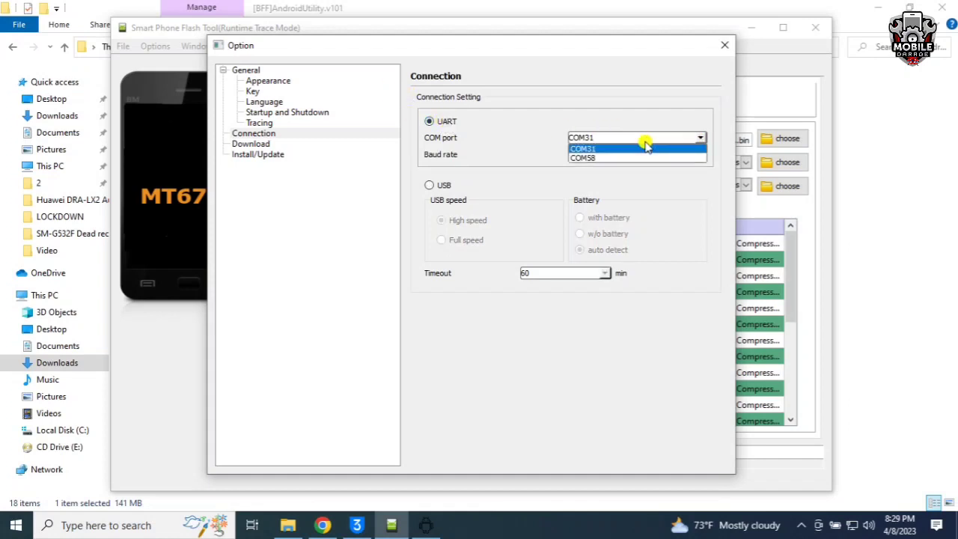
{"action": "left_click", "coordinate": [610, 158]}
{"action": "left_click", "coordinate": [595, 155]}
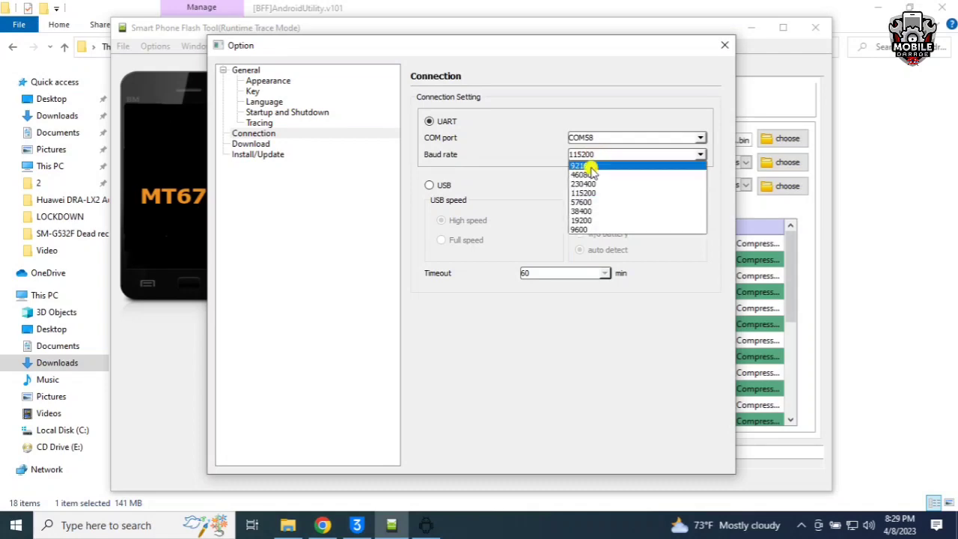
{"action": "left_click", "coordinate": [591, 166]}
{"action": "left_click", "coordinate": [725, 45]}
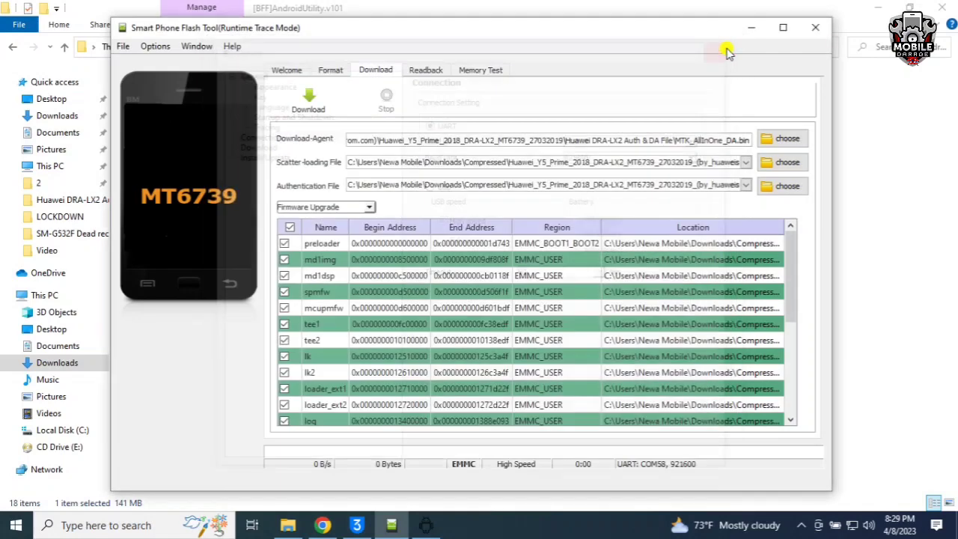
Start flashing the loaded firmware to the phone and dismiss the completion message
{"action": "left_click", "coordinate": [314, 101]}
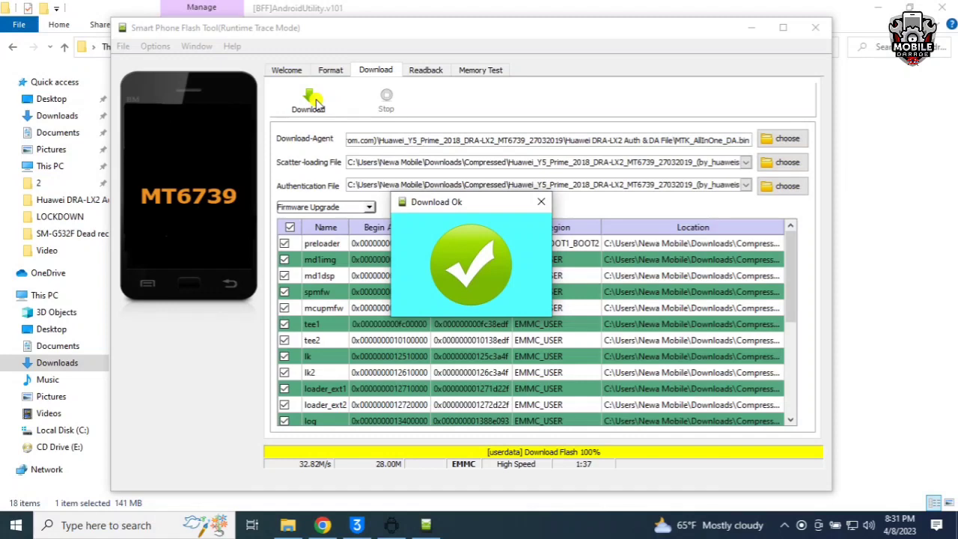
{"action": "left_click", "coordinate": [543, 201]}
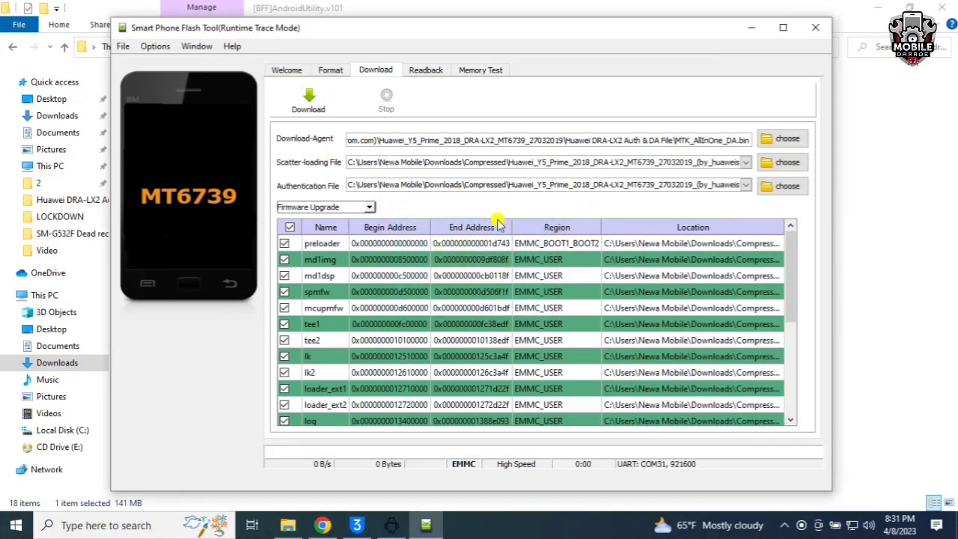